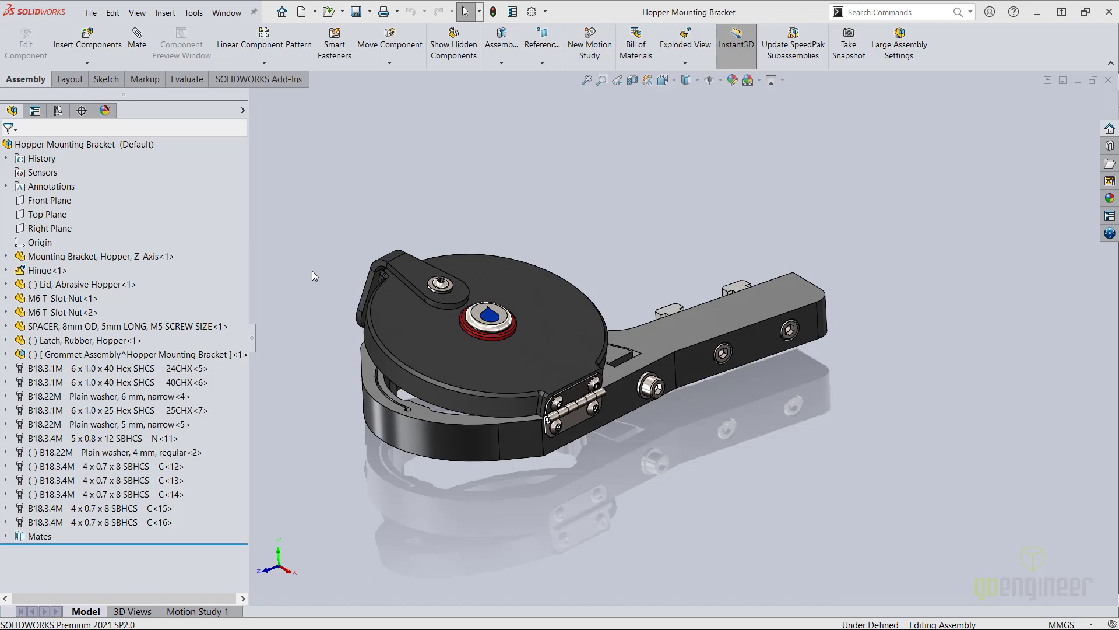
Step: Inspect the Hinge<1> subassembly's parts and mates, then collapse it
{"action": "left_click", "coordinate": [6, 270]}
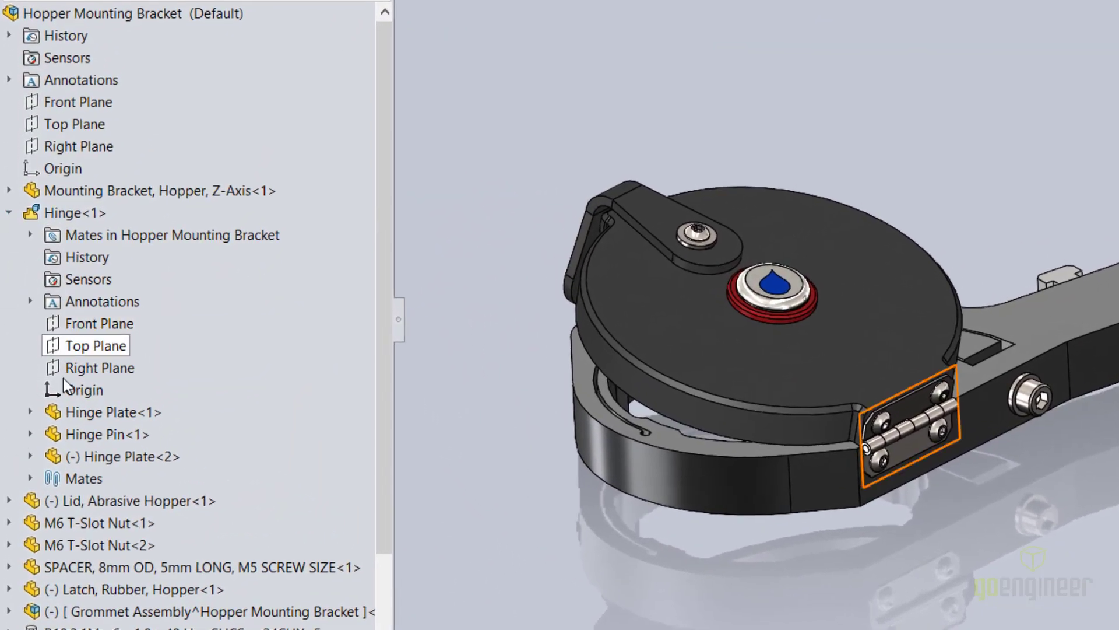
{"action": "left_click", "coordinate": [31, 478]}
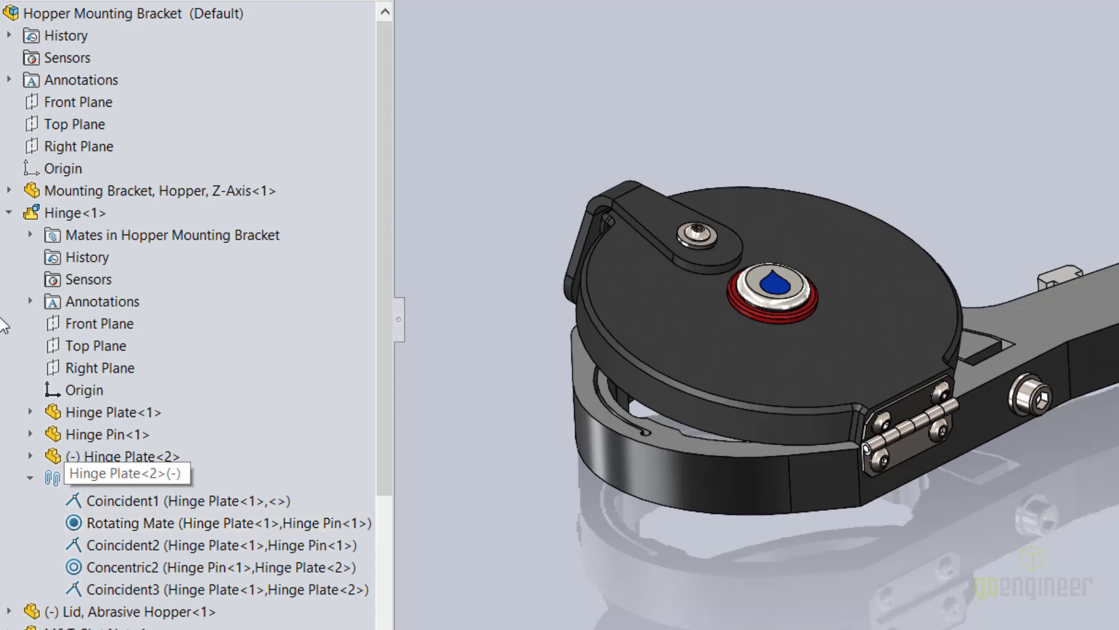
{"action": "left_click", "coordinate": [9, 213]}
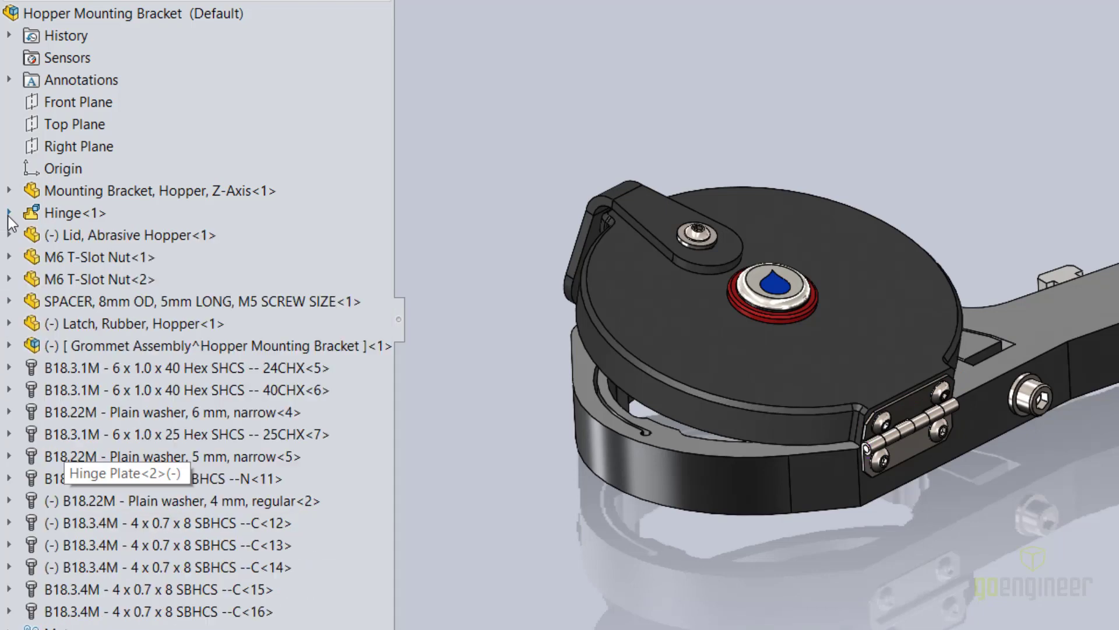
Step: Dissolve Hinge<1> and review the hinge mates now in the top-level Mates folder
{"action": "right_click", "coordinate": [46, 217]}
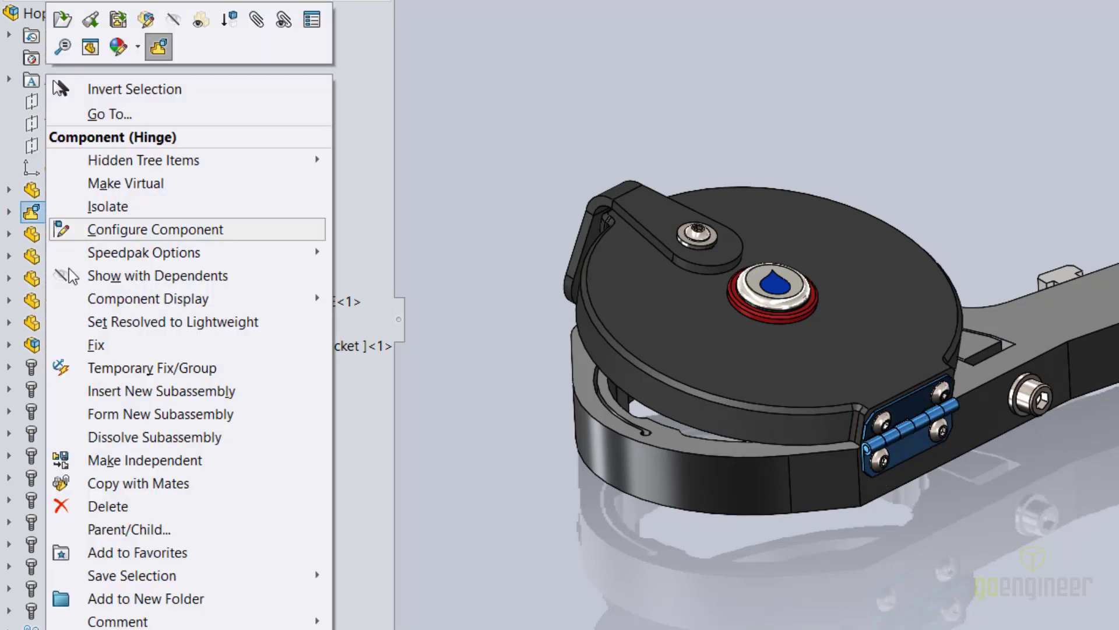
{"action": "left_click", "coordinate": [133, 435]}
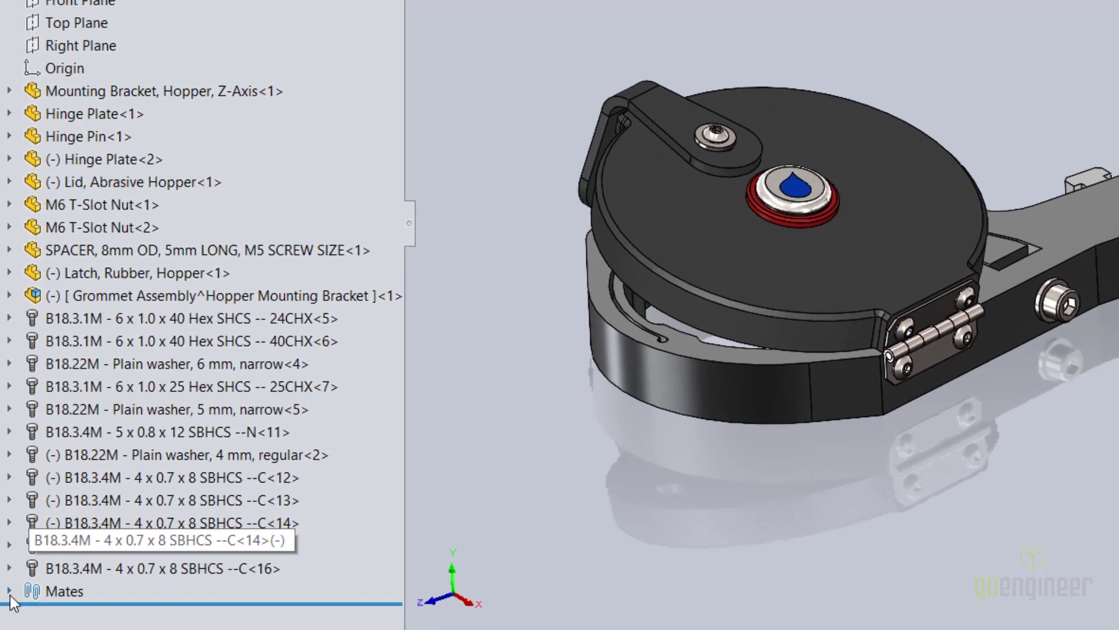
{"action": "left_click", "coordinate": [10, 595]}
{"action": "scroll", "coordinate": [13, 527], "scroll_direction": "down", "scroll_amount": 4}
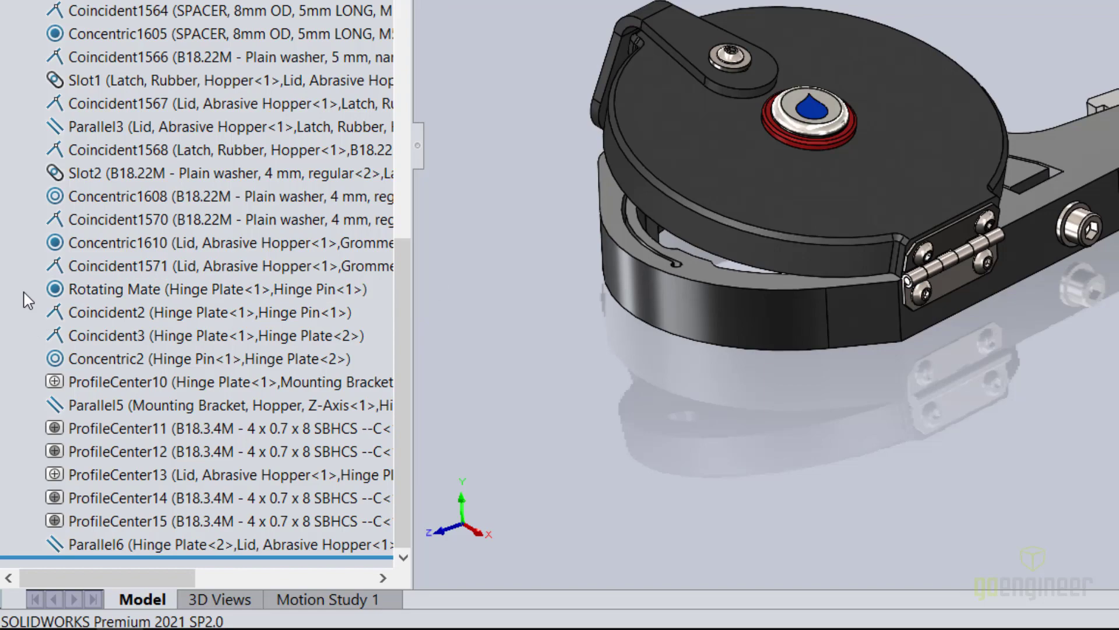
{"action": "scroll", "coordinate": [25, 300], "scroll_direction": "up", "scroll_amount": 15}
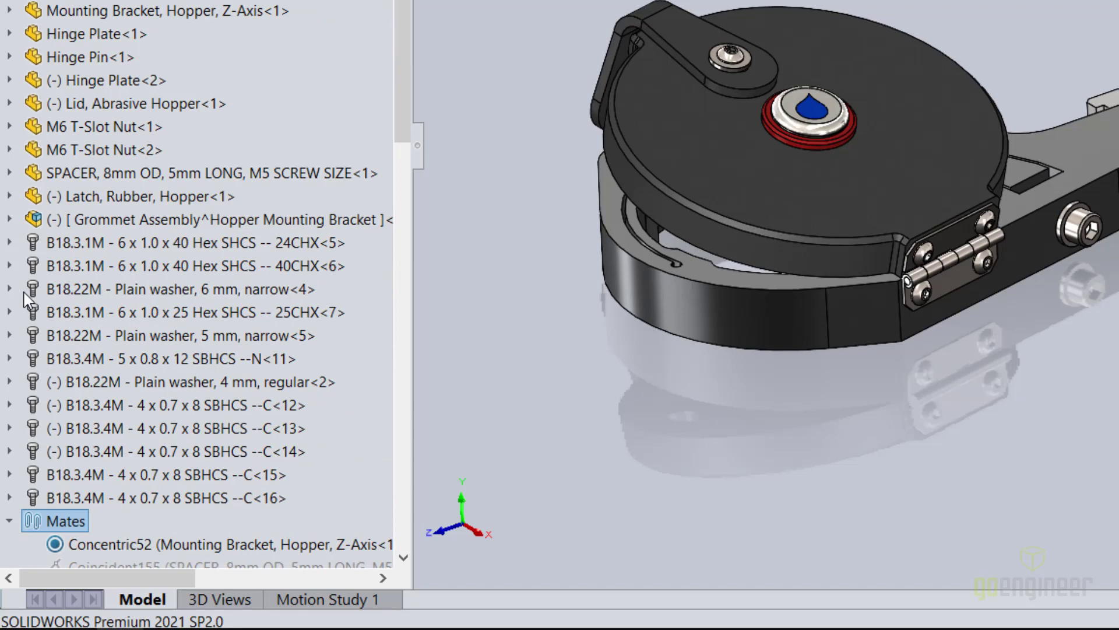
Step: Form a new subassembly from Hinge Plate<1>, Hinge Pin<1> and Hinge Plate<2>
{"action": "left_click", "coordinate": [61, 36]}
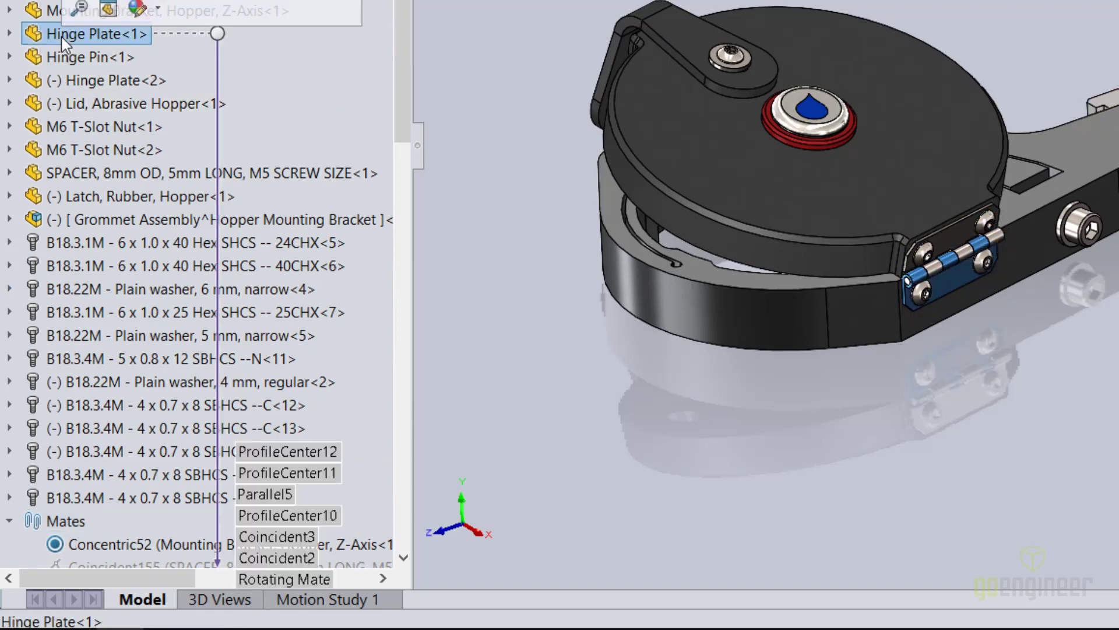
{"action": "left_click", "coordinate": [74, 83], "text": "shift"}
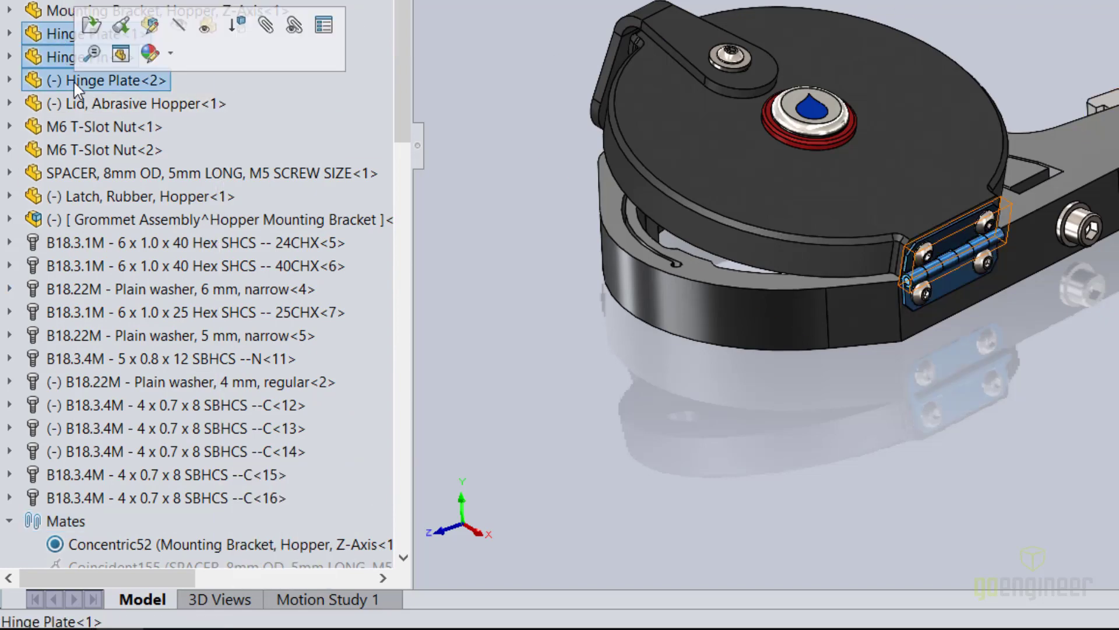
{"action": "right_click", "coordinate": [75, 83]}
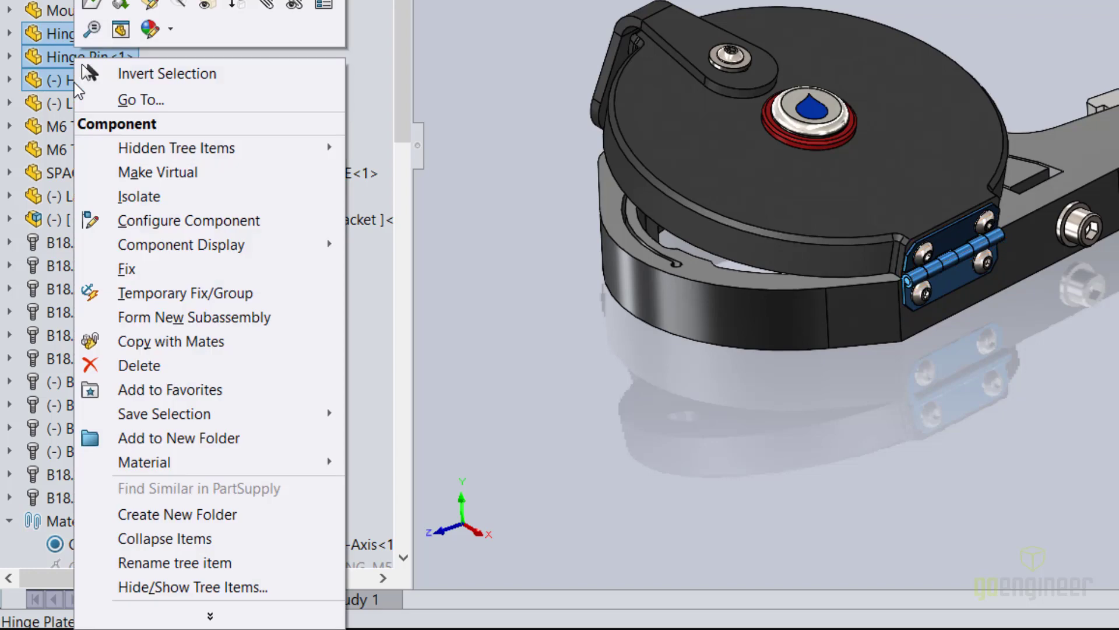
{"action": "left_click", "coordinate": [131, 315]}
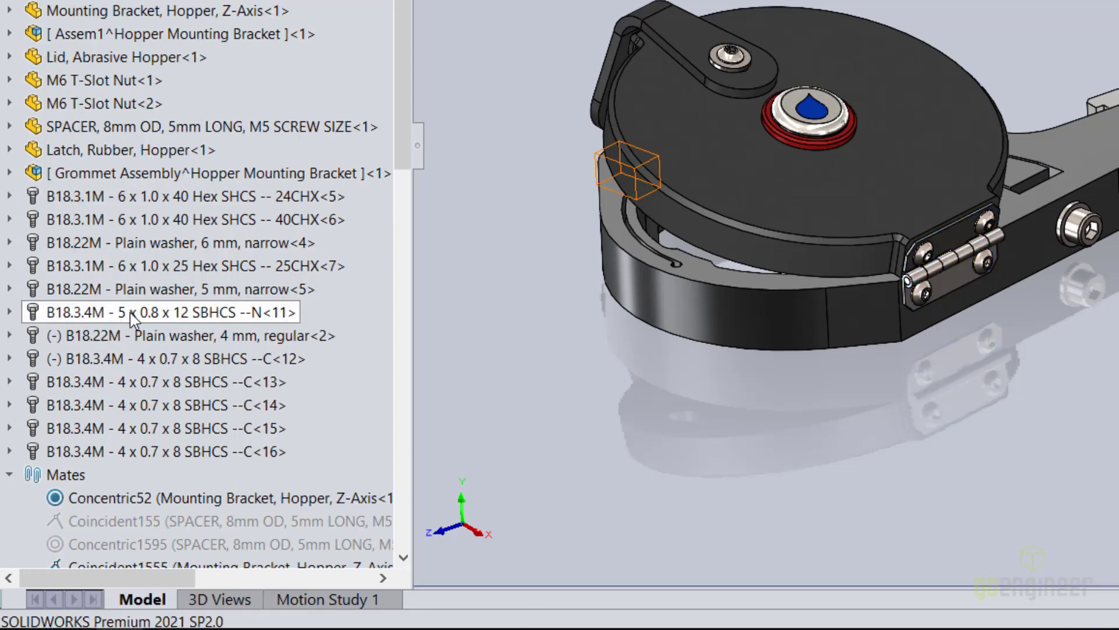
Step: Rename the new Assem1 subassembly to 'Hinge Assembly' and expand it to check its parts
{"action": "left_click", "coordinate": [71, 41]}
{"action": "left_click", "coordinate": [70, 41]}
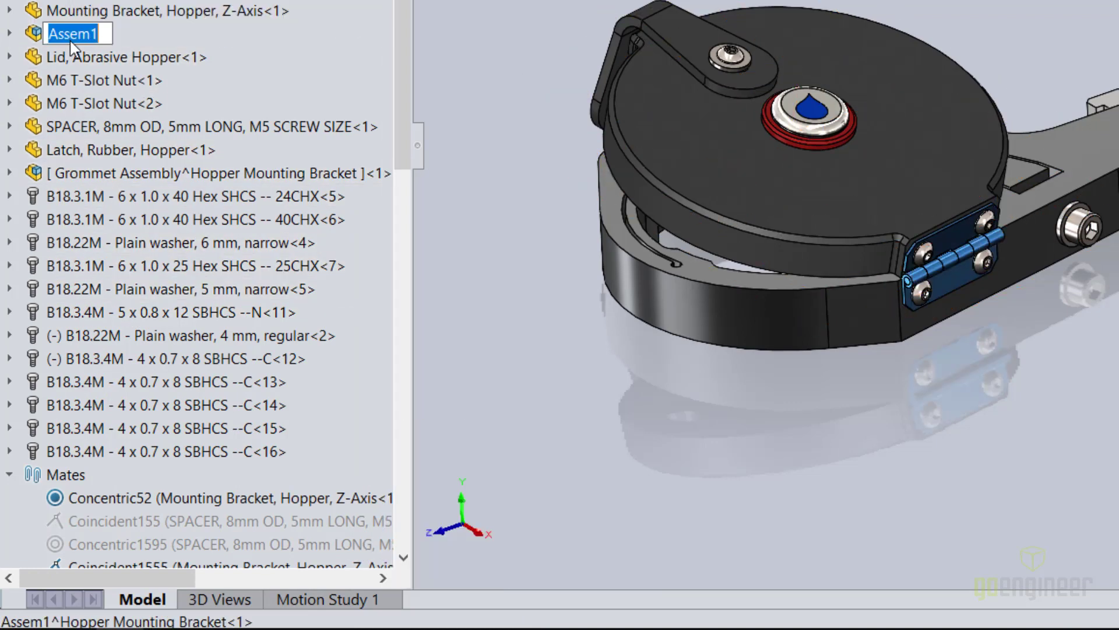
{"action": "type", "text": "Hinge "}
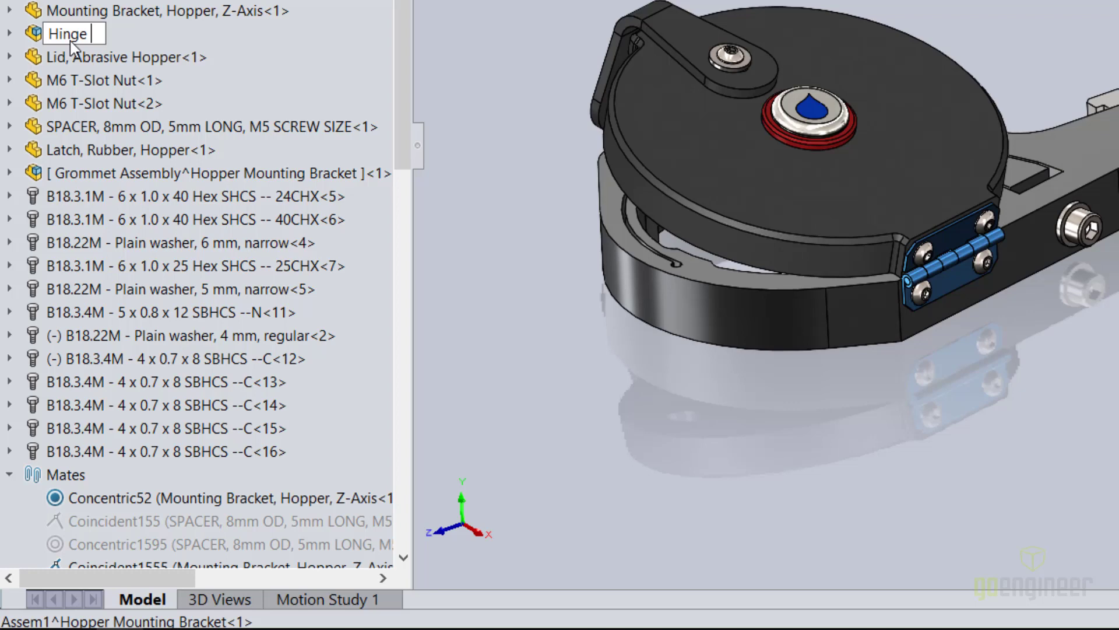
{"action": "type", "text": "Assembly"}
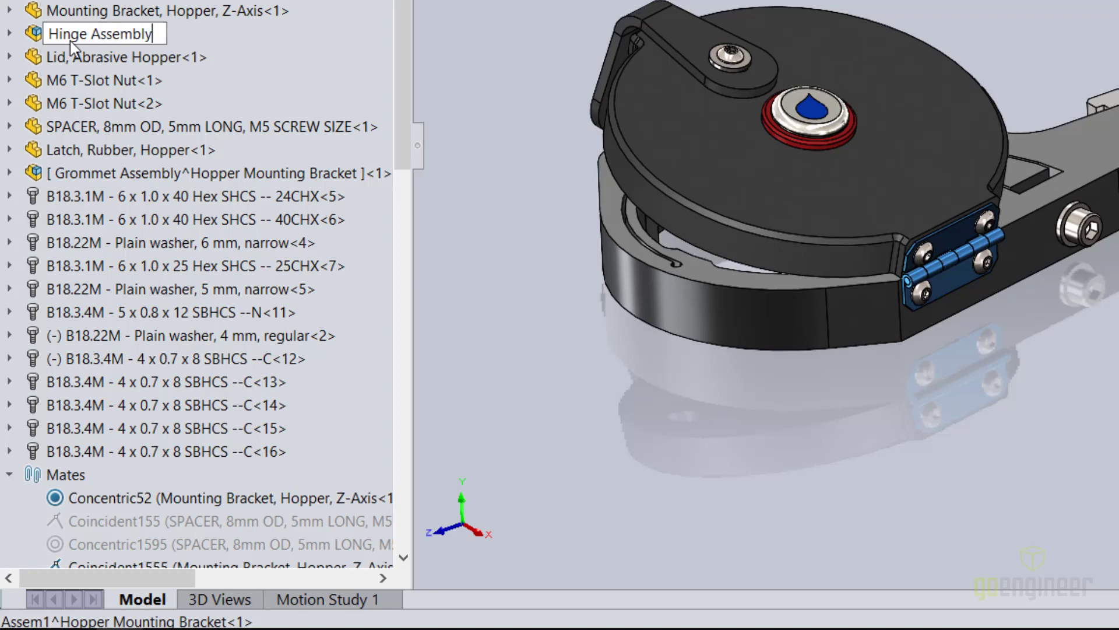
{"action": "key", "text": "Return"}
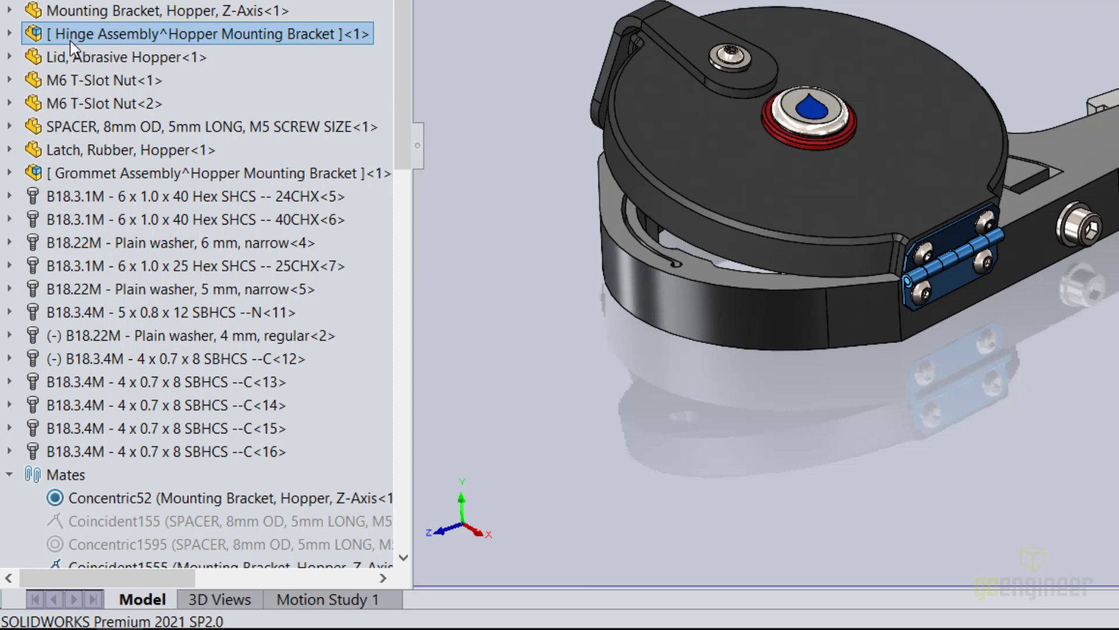
{"action": "left_click", "coordinate": [11, 34]}
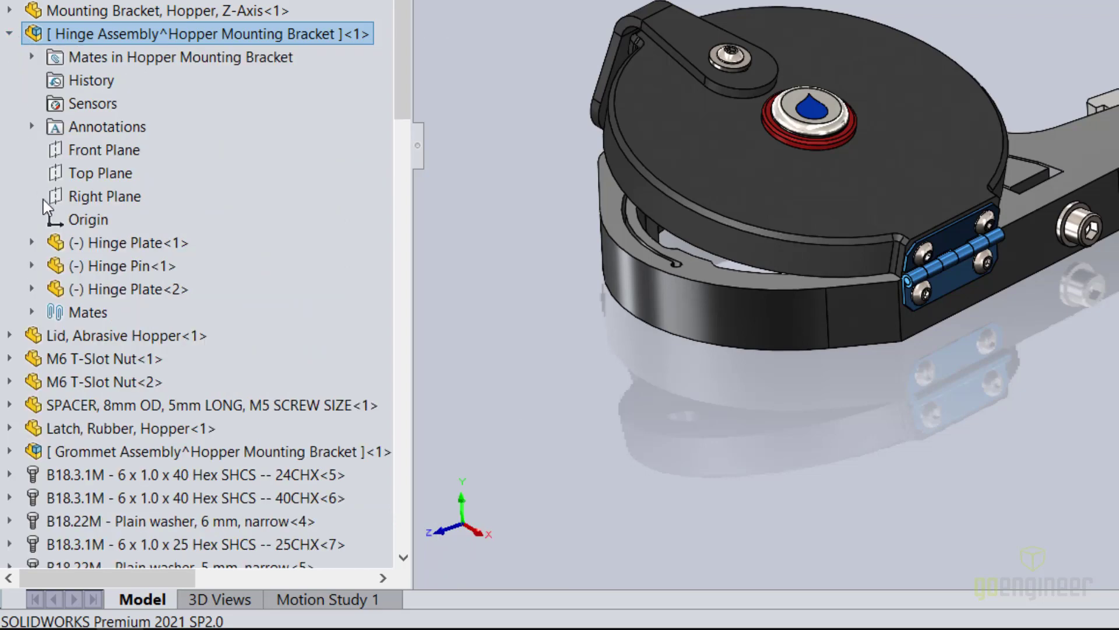
{"action": "left_click", "coordinate": [10, 33]}
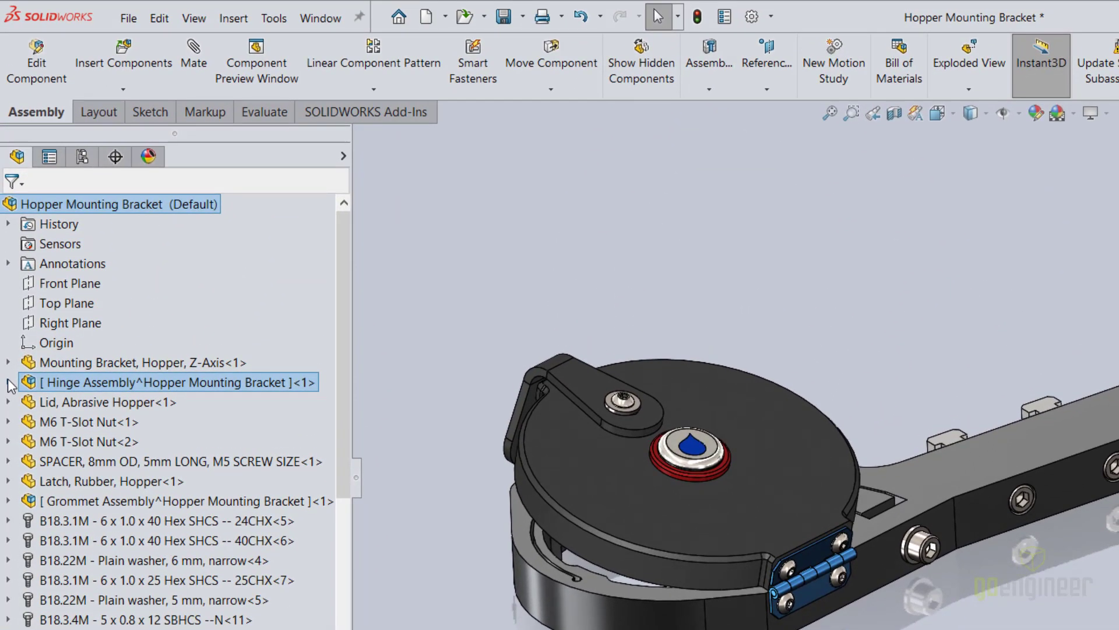
{"action": "left_click", "coordinate": [109, 93]}
{"action": "right_click", "coordinate": [152, 204]}
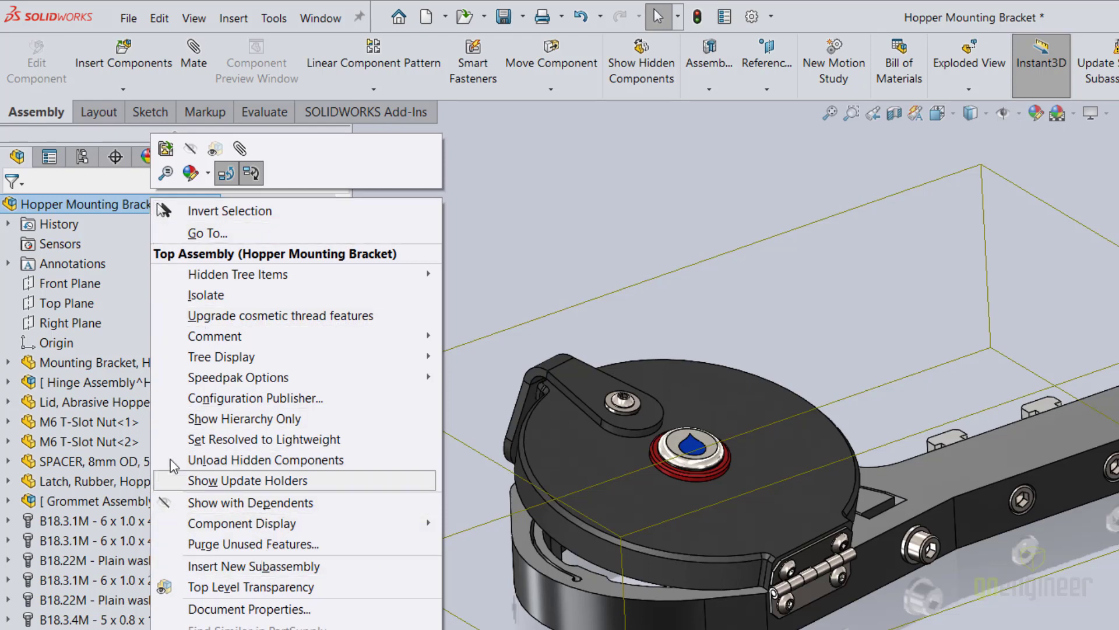
{"action": "key", "text": "Escape"}
{"action": "left_click", "coordinate": [88, 384]}
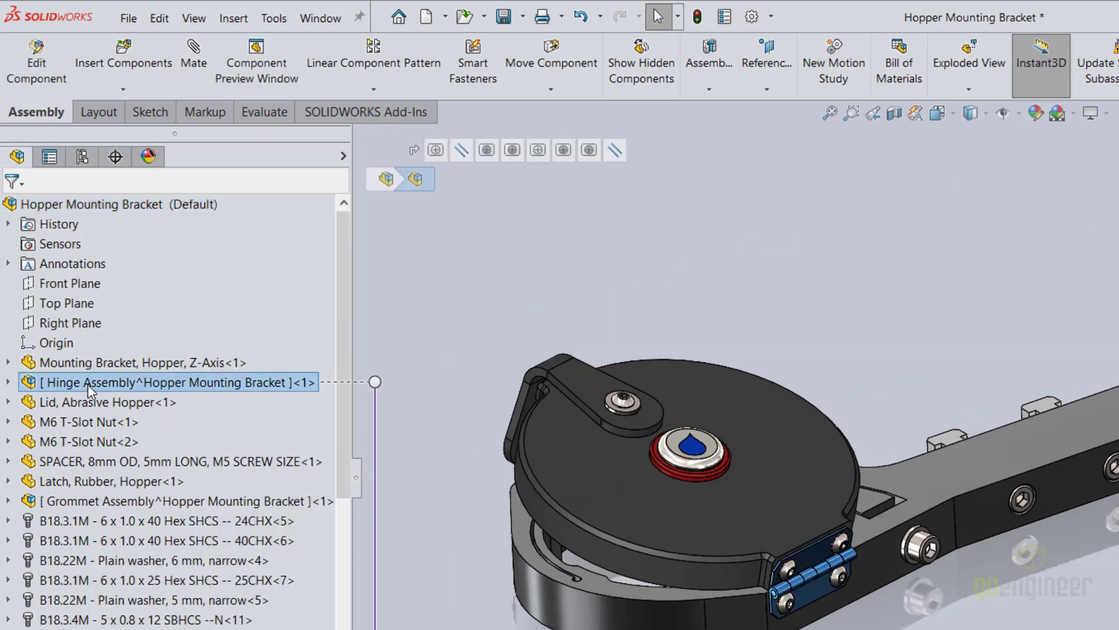
{"action": "right_click", "coordinate": [87, 383]}
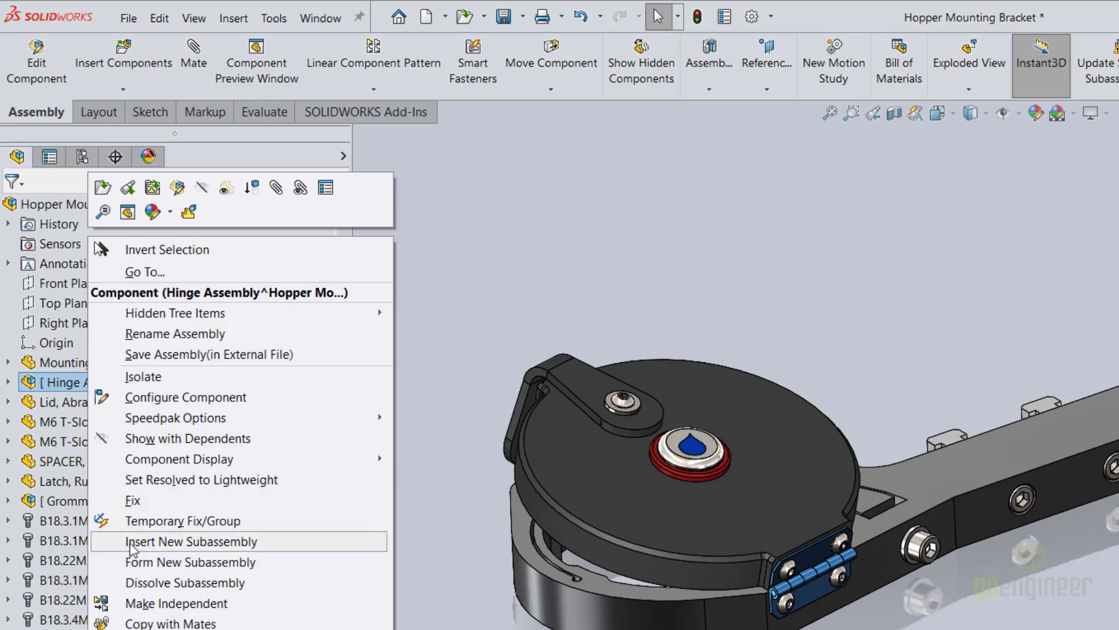
{"action": "left_click", "coordinate": [418, 408]}
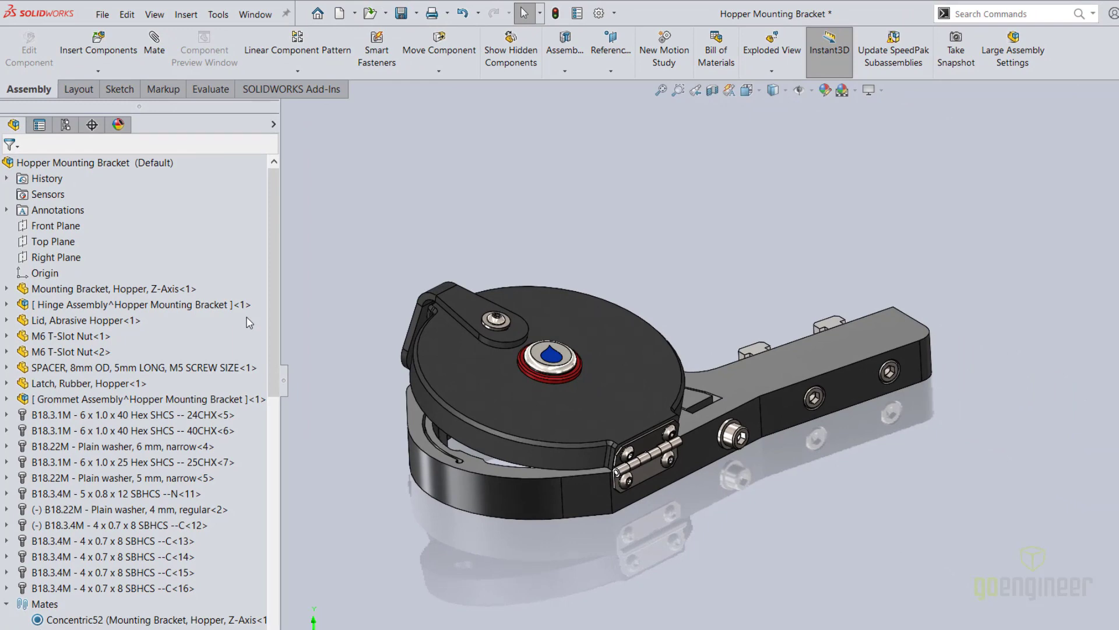
Step: Reorganize Components: move Grommet<1> and Plug, Grommet, Hopper Lid<1> into Hopper Mounting Bracket
{"action": "left_click", "coordinate": [6, 400]}
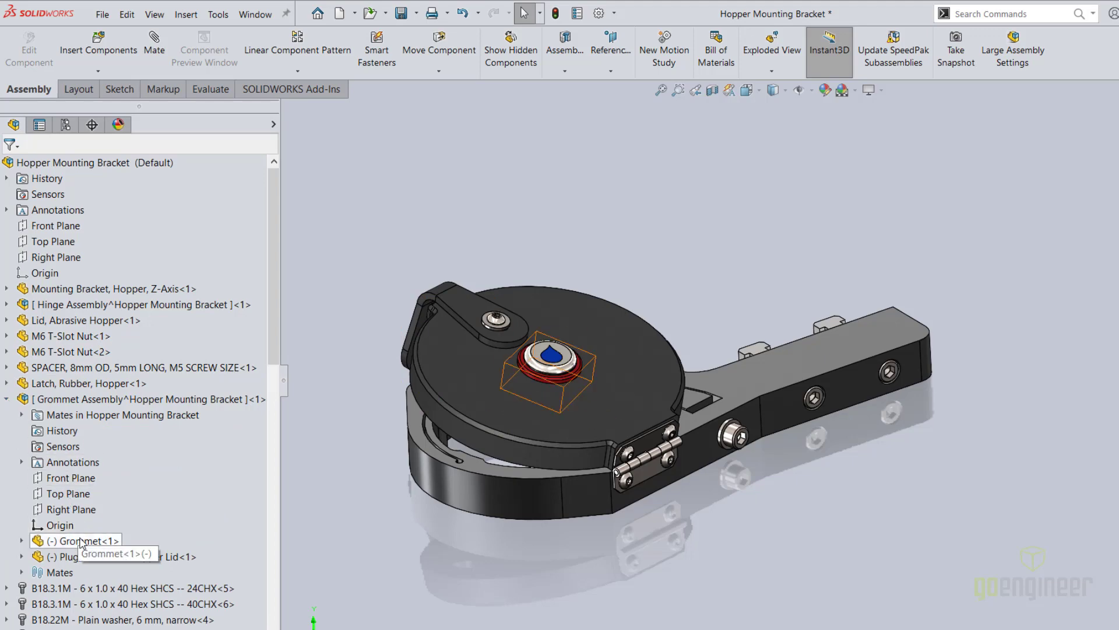
{"action": "mouse_move", "coordinate": [81, 545]}
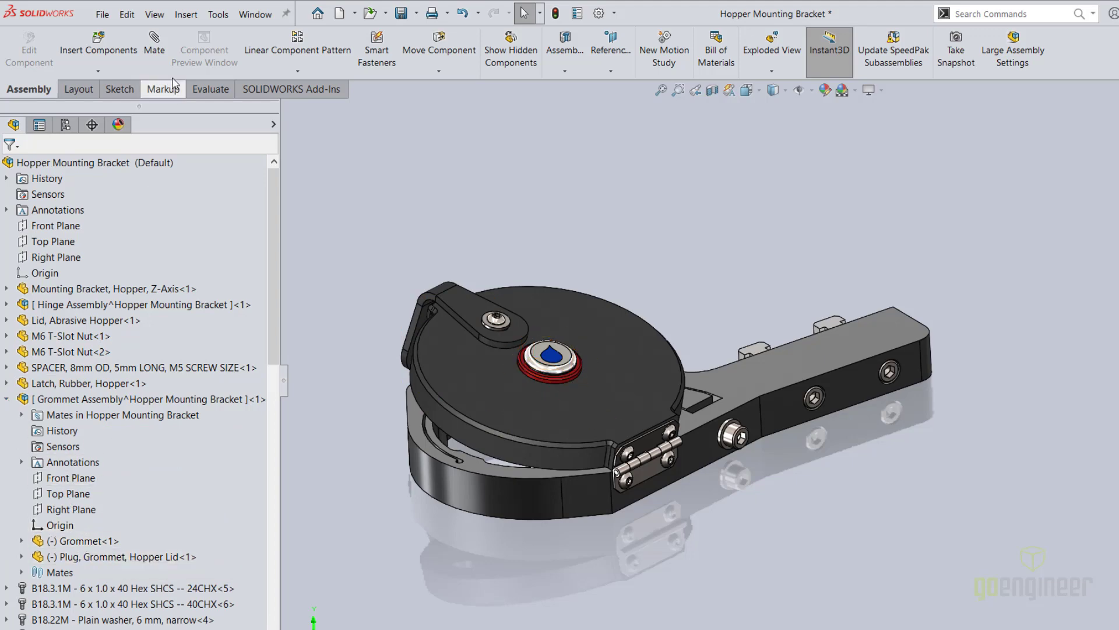
{"action": "left_click", "coordinate": [212, 15]}
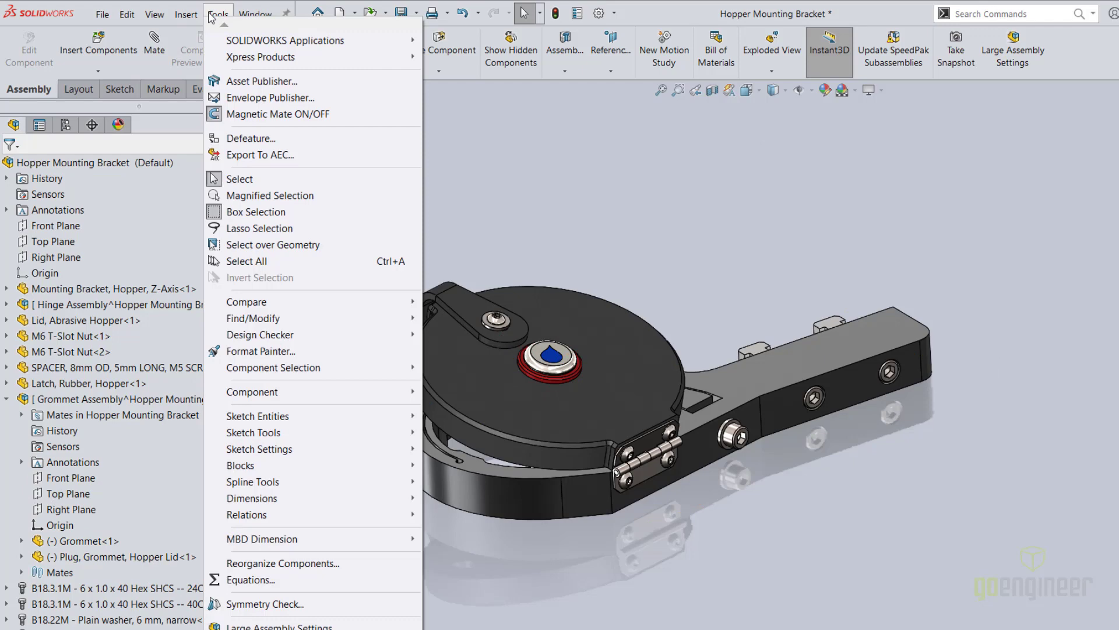
{"action": "left_click", "coordinate": [276, 563]}
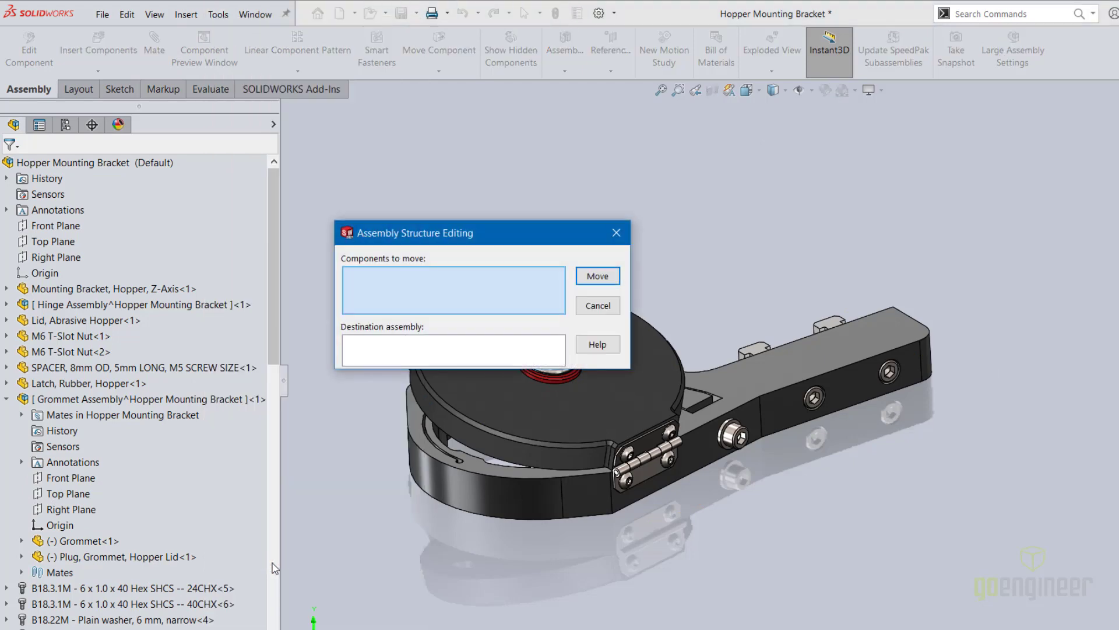
{"action": "left_click", "coordinate": [92, 542]}
{"action": "left_click", "coordinate": [93, 557], "text": "ctrl"}
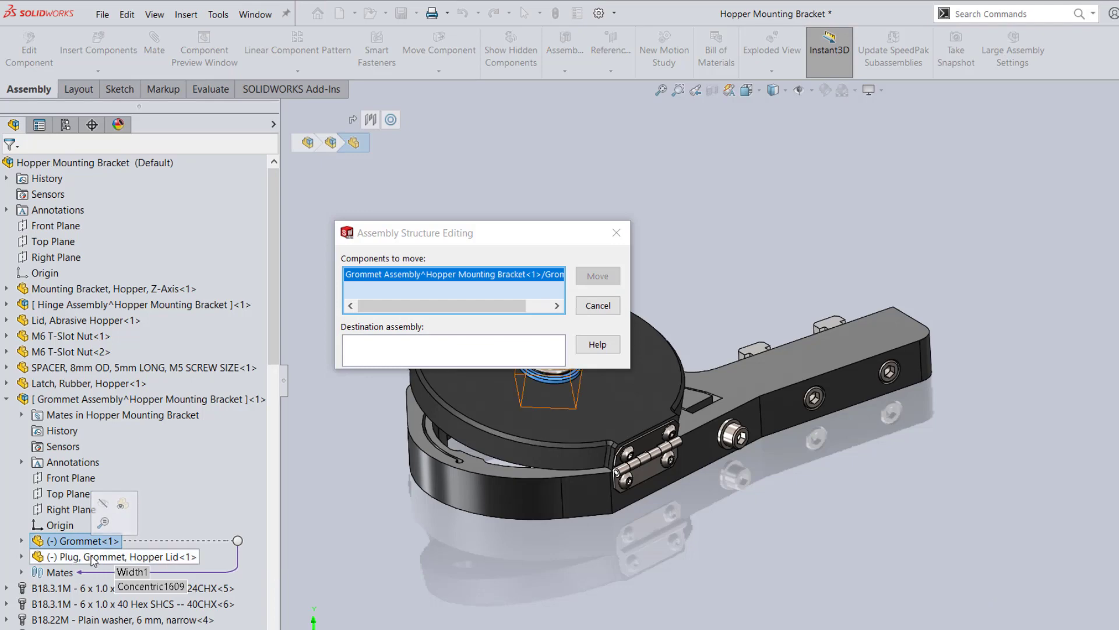
{"action": "left_click", "coordinate": [363, 358]}
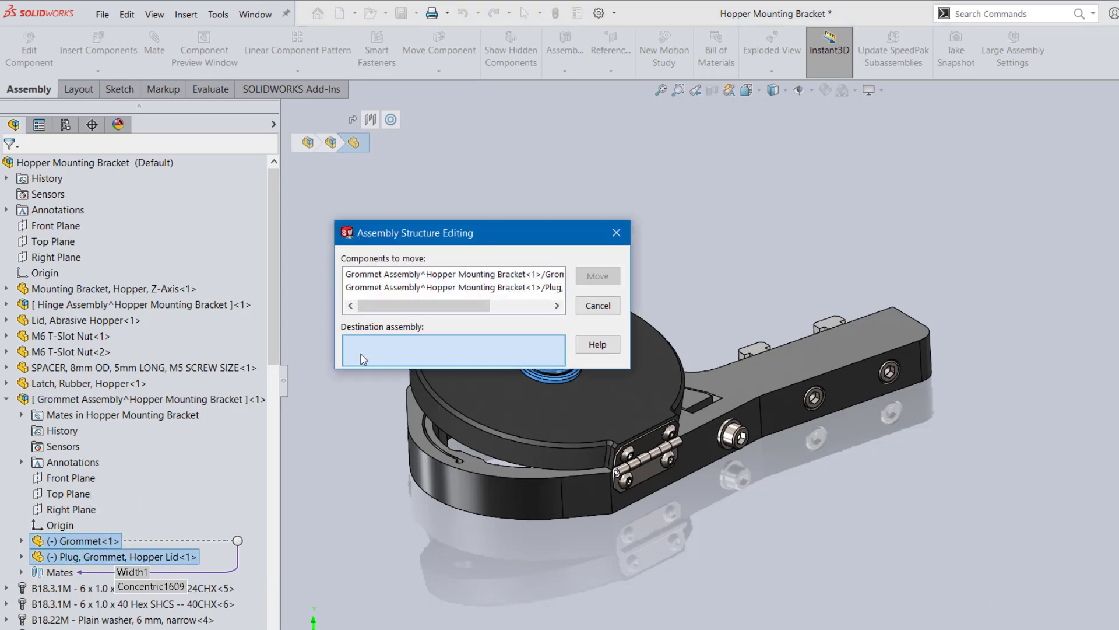
{"action": "left_click", "coordinate": [129, 163]}
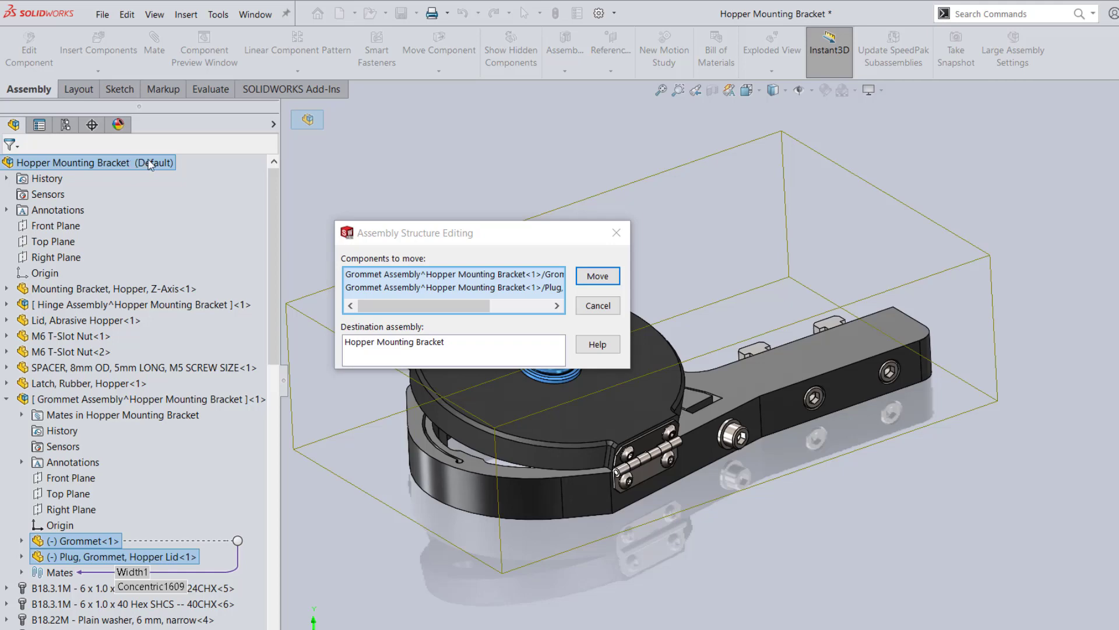
{"action": "left_click", "coordinate": [602, 279]}
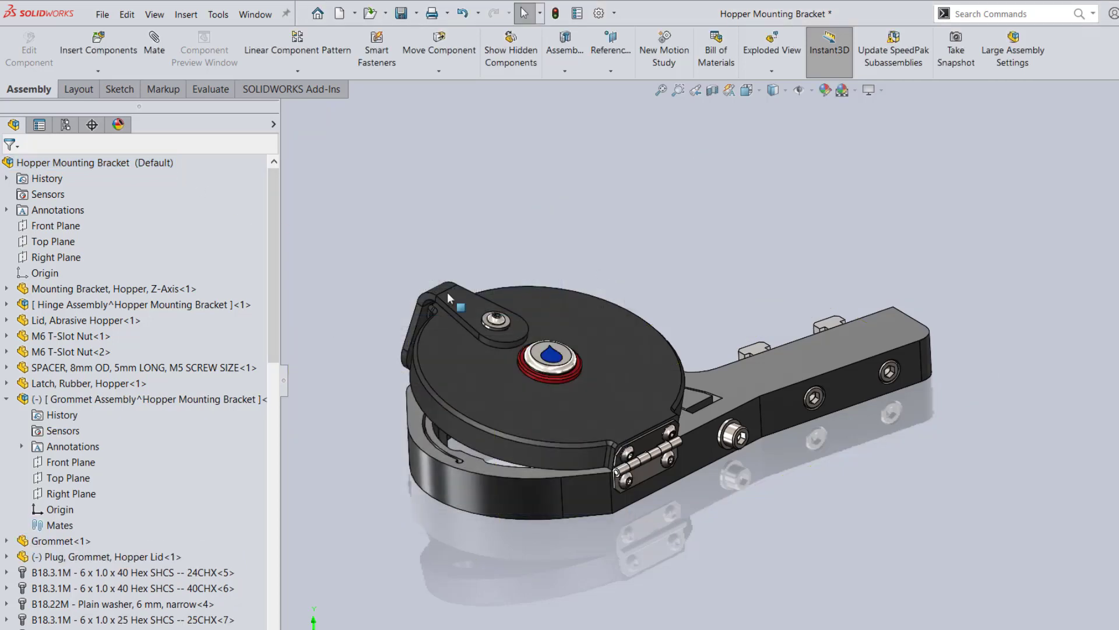
Step: Collapse the empty Grommet Assembly node in the FeatureManager tree
{"action": "left_click", "coordinate": [6, 399]}
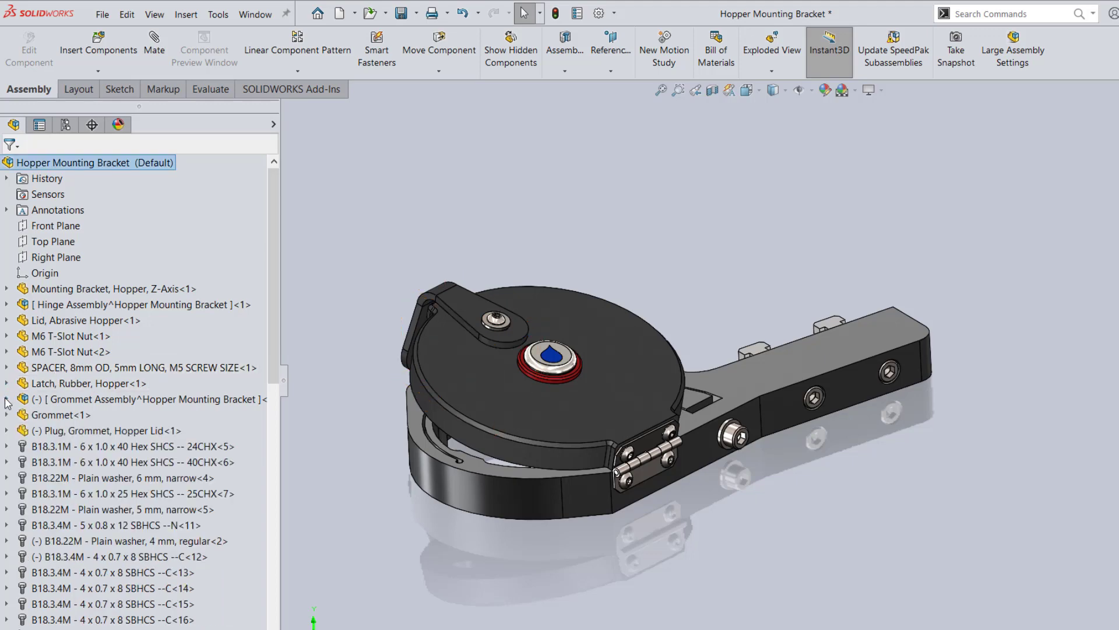